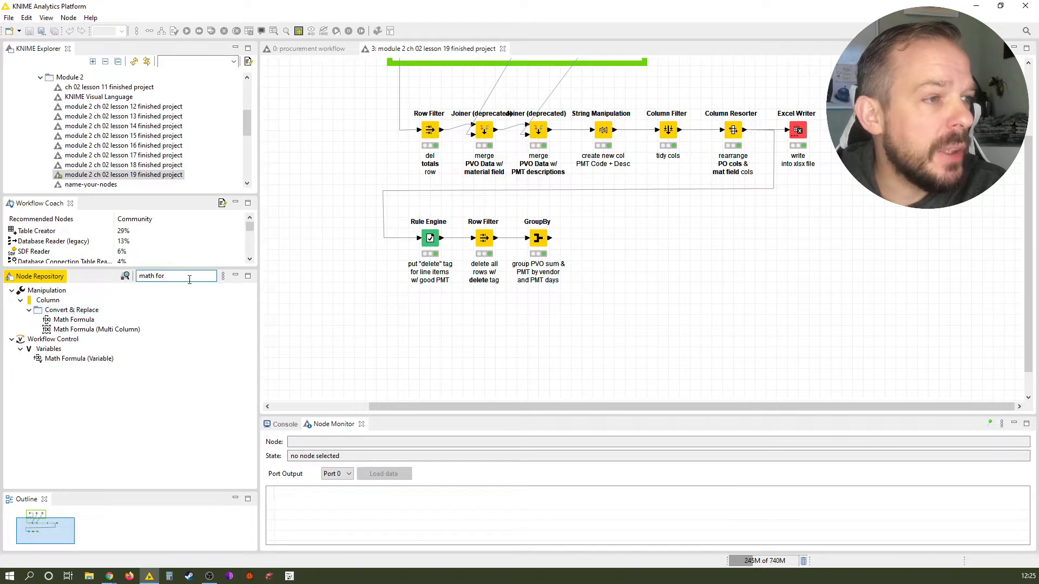
# Add a Math Formula node from the Manipulation > Column > Convert & Replace category, connected after the GroupBy node
pyautogui.hotkey('ctrl', 'a')
pyautogui.press('BackSpace')
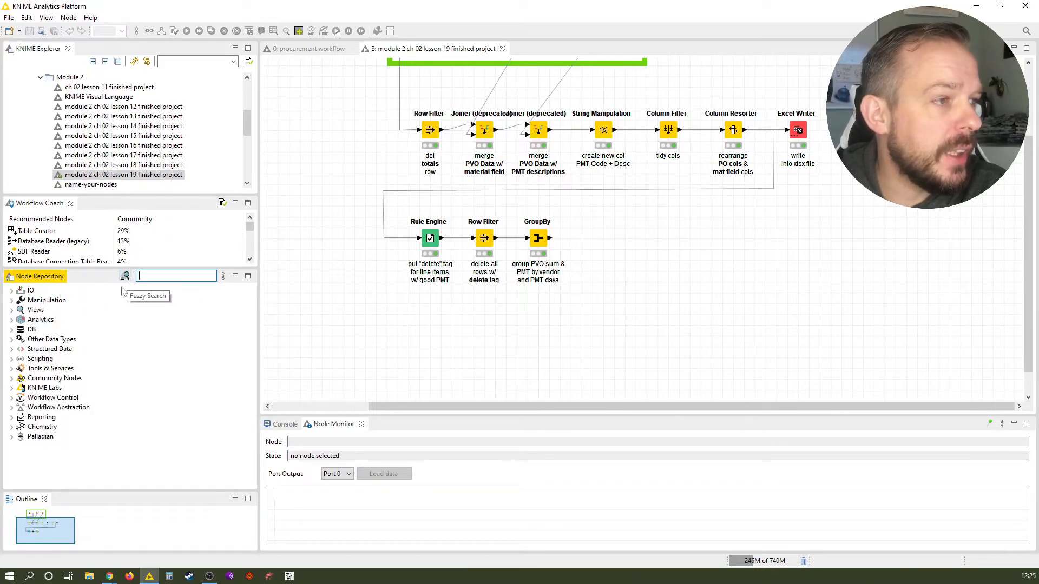
pyautogui.click(11, 300)
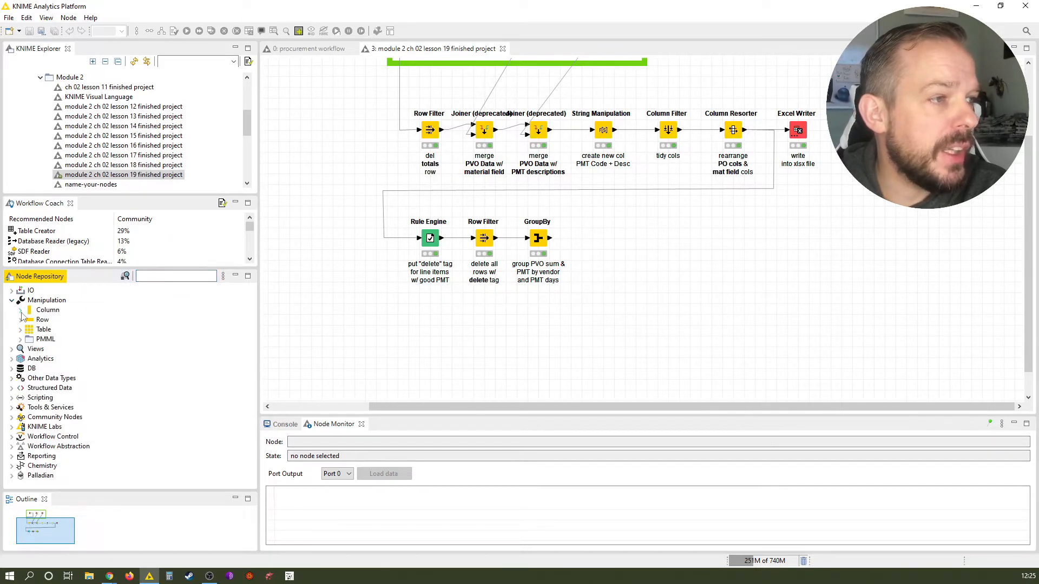
pyautogui.click(21, 311)
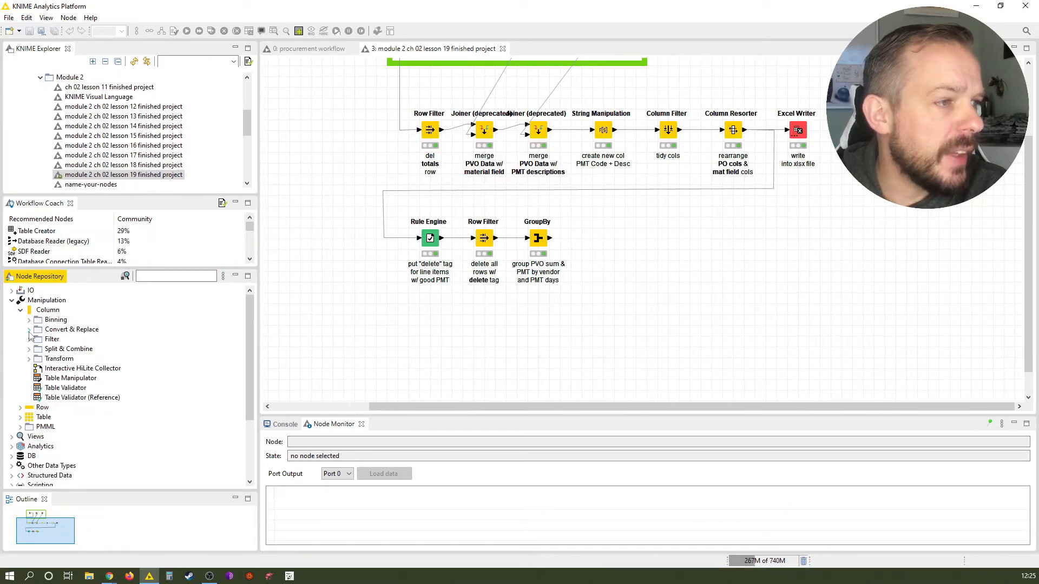
pyautogui.click(30, 331)
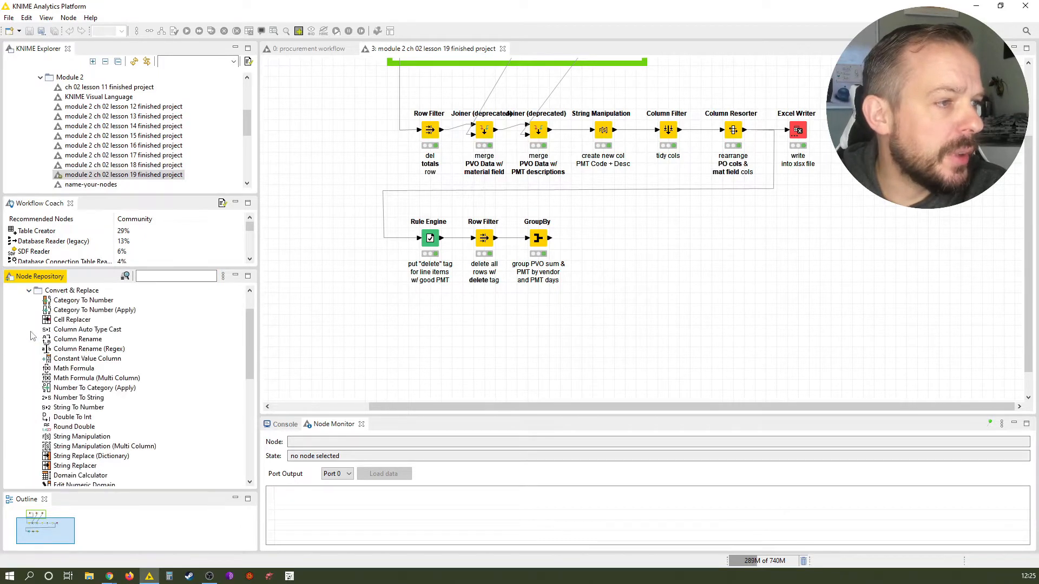
pyautogui.click(81, 369)
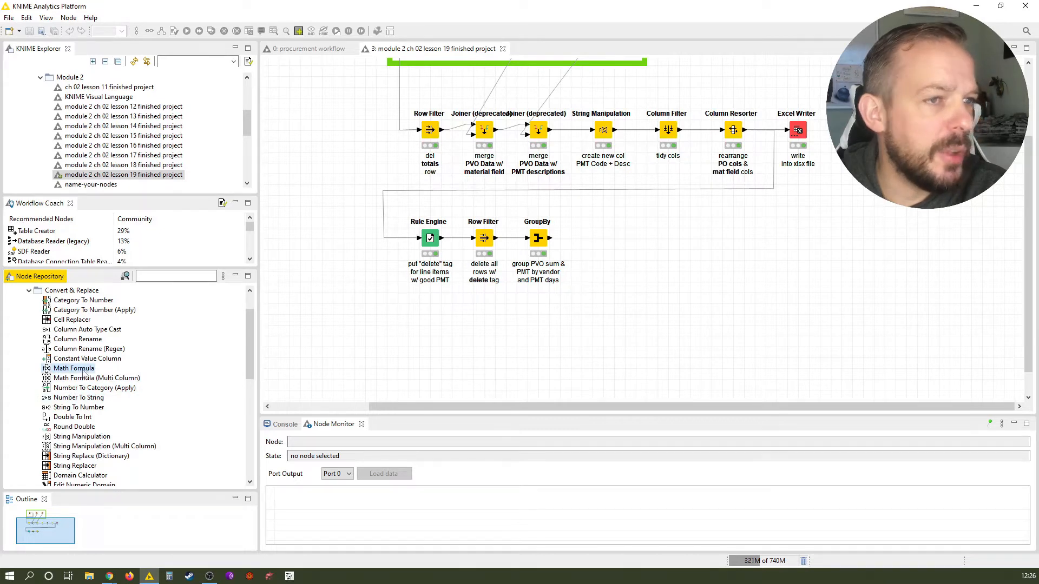
pyautogui.click(538, 238)
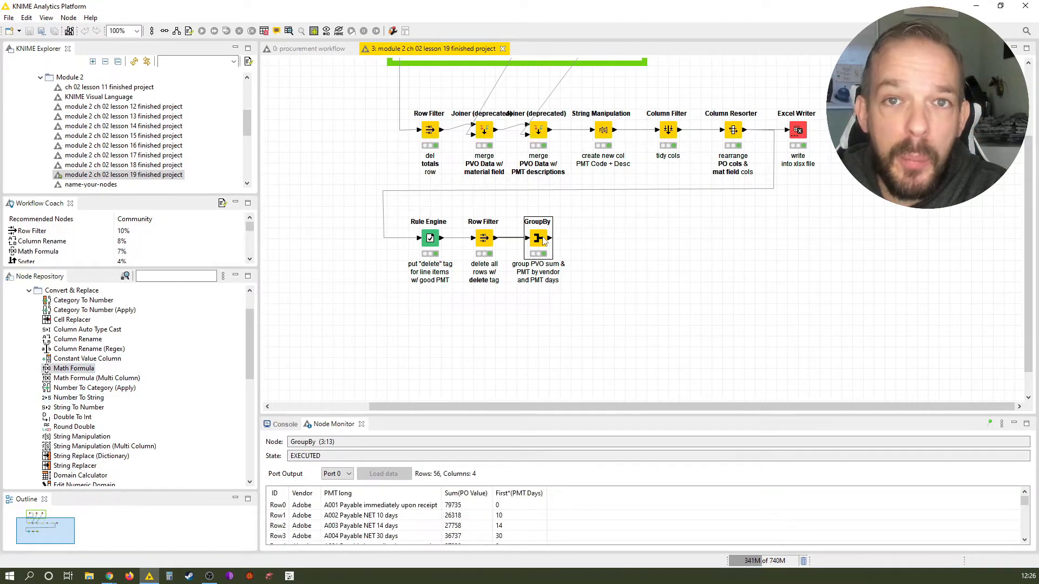
pyautogui.click(74, 370)
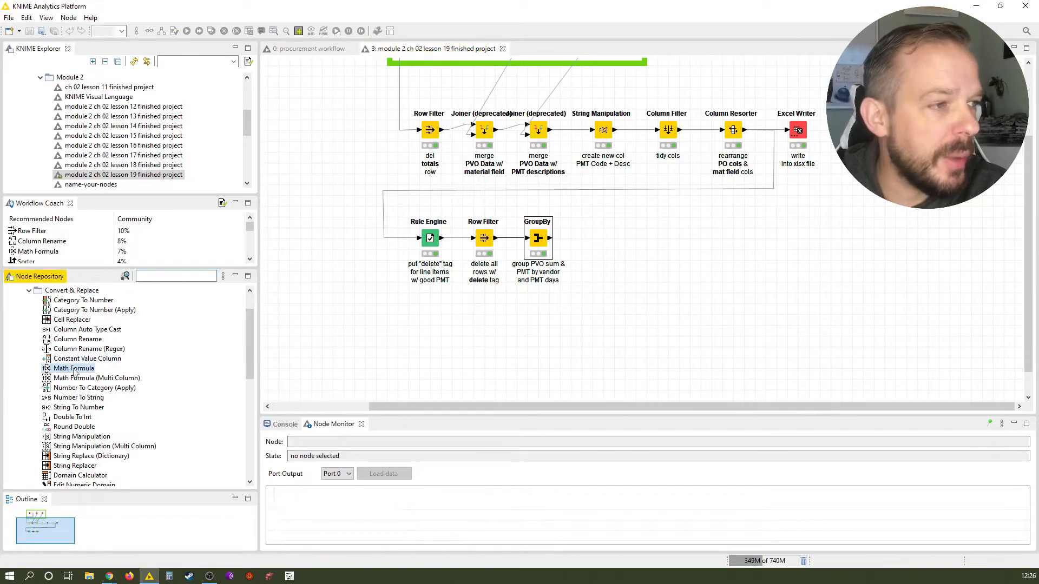
pyautogui.moveTo(75, 370); pyautogui.dragTo(571, 239)
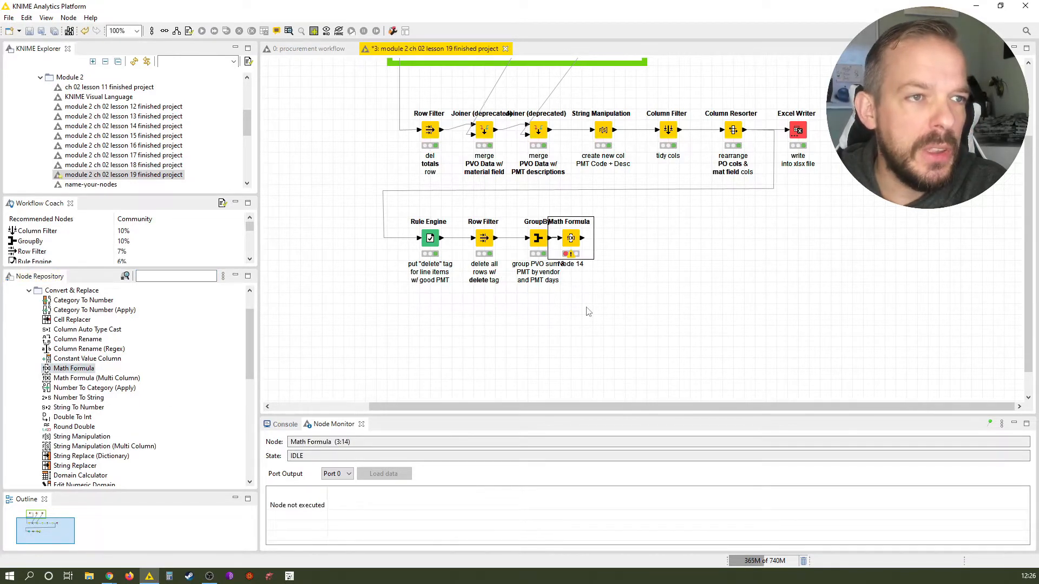
# Label the Math Formula node "calc" and "CF improvement" on two lines, and nudge it slightly closer to the GroupBy node
pyautogui.press('F2')
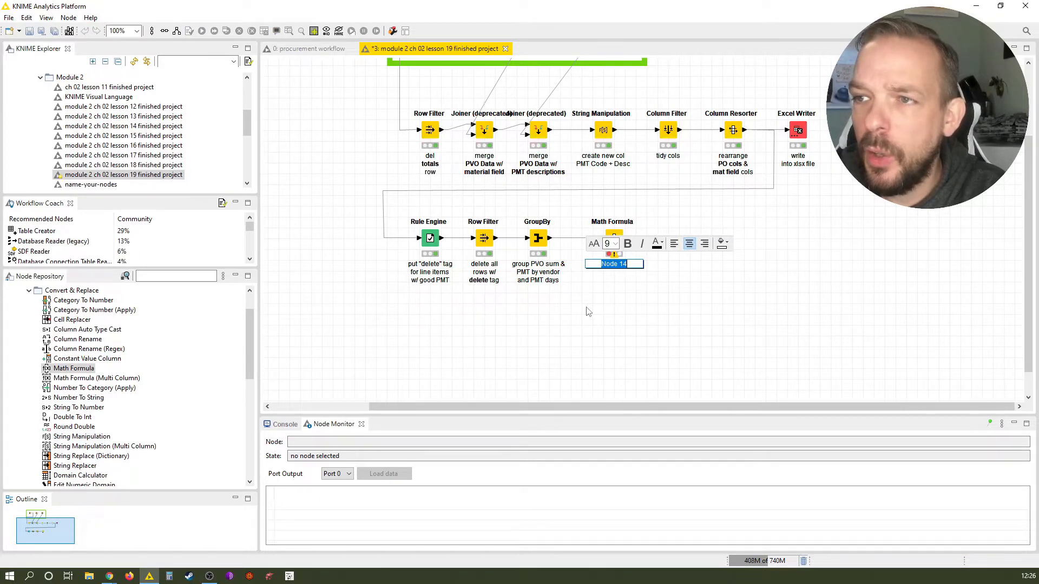
pyautogui.write('calc')
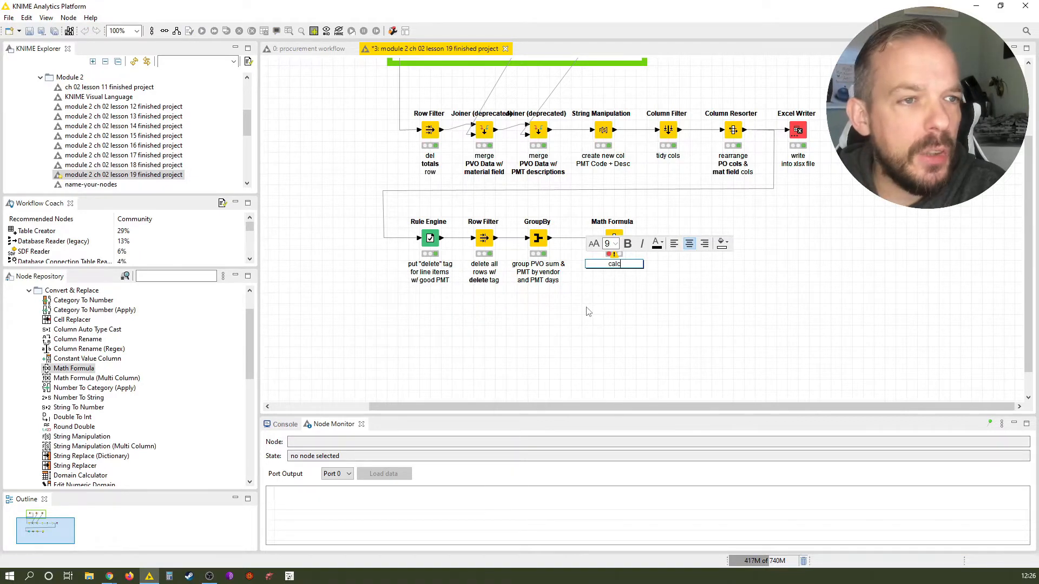
pyautogui.press('Return')
pyautogui.write('CF ')
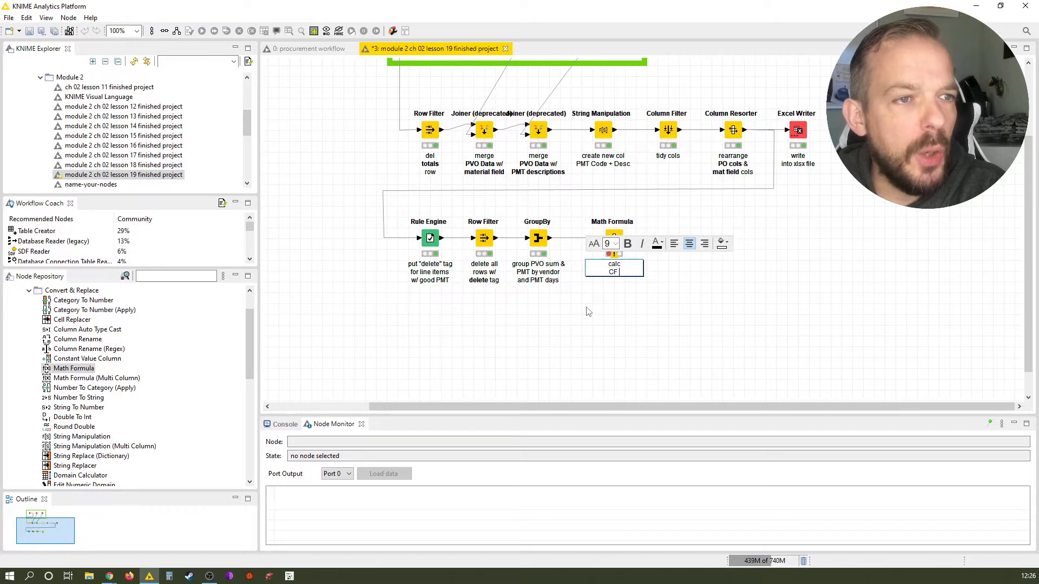
pyautogui.write('imporvement')
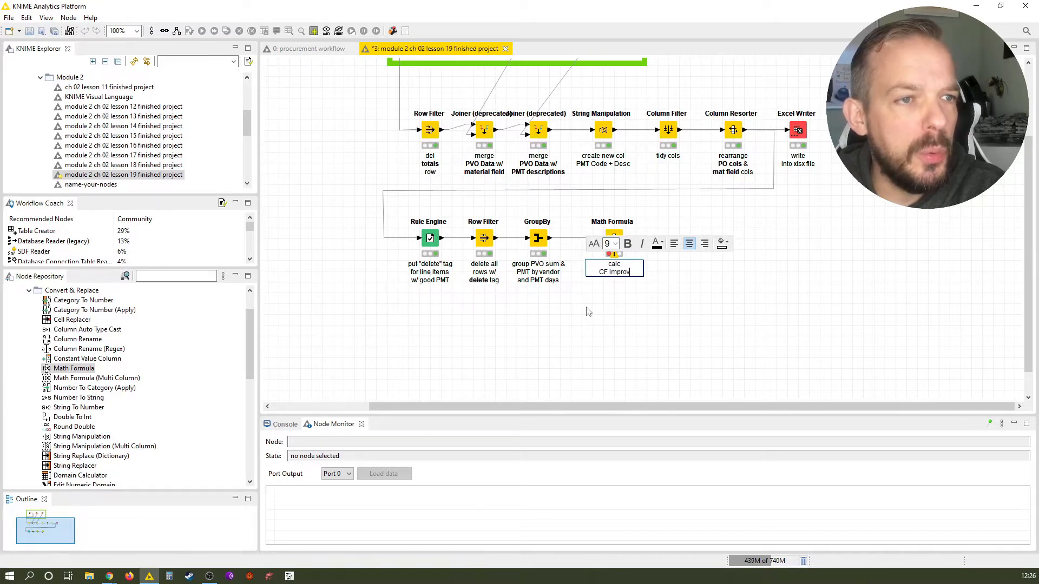
pyautogui.click(646, 320)
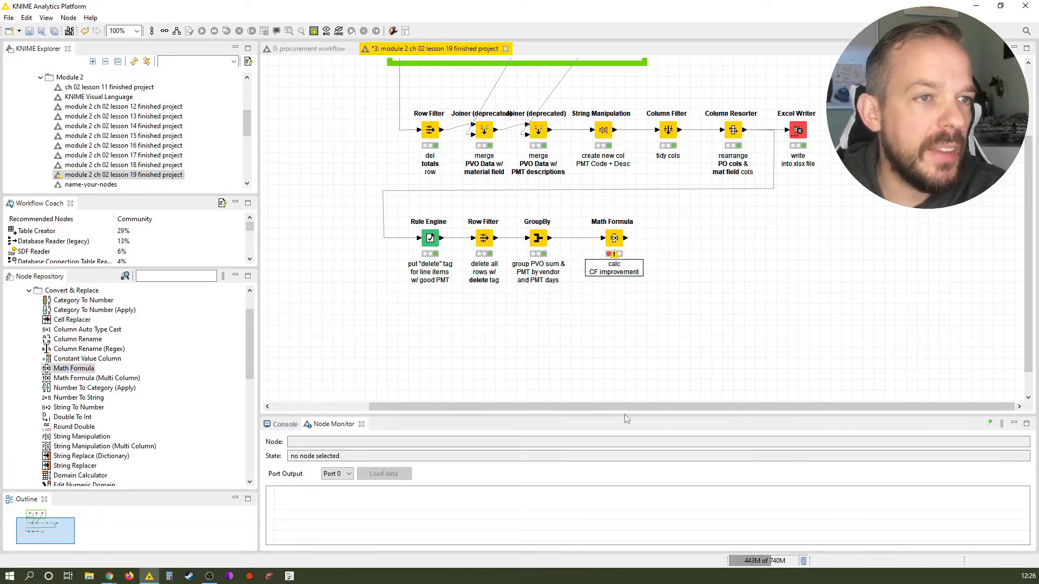
pyautogui.click(614, 238)
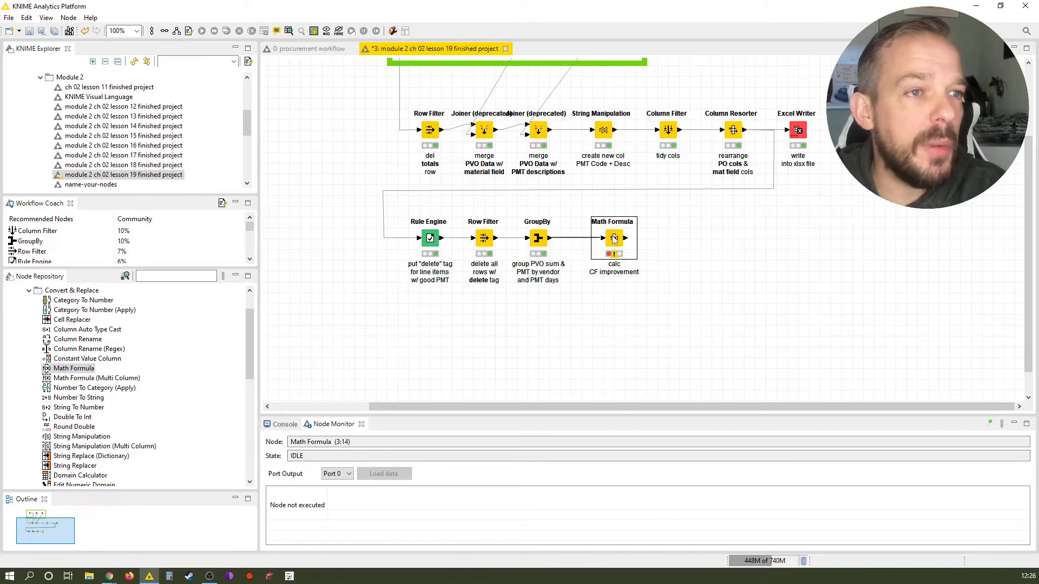
pyautogui.hotkey('ctrl', 'shift', 'Left')
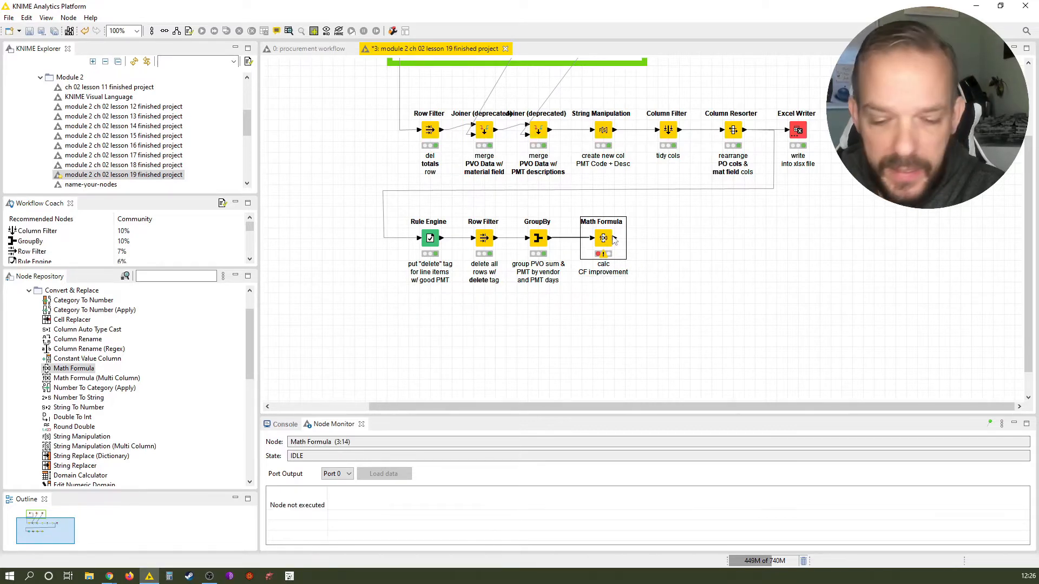
# Open the Math Formula configuration and read the descriptions of the COL_MIN, COL_STDDEV, COL_VAR and ROWCOUNT functions
pyautogui.doubleClick(613, 238)
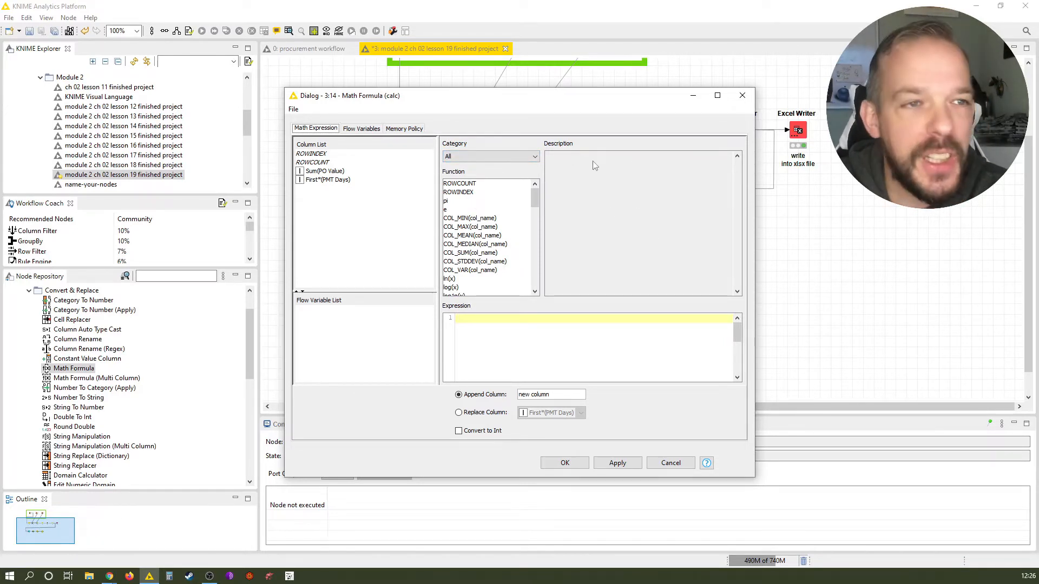
pyautogui.click(478, 219)
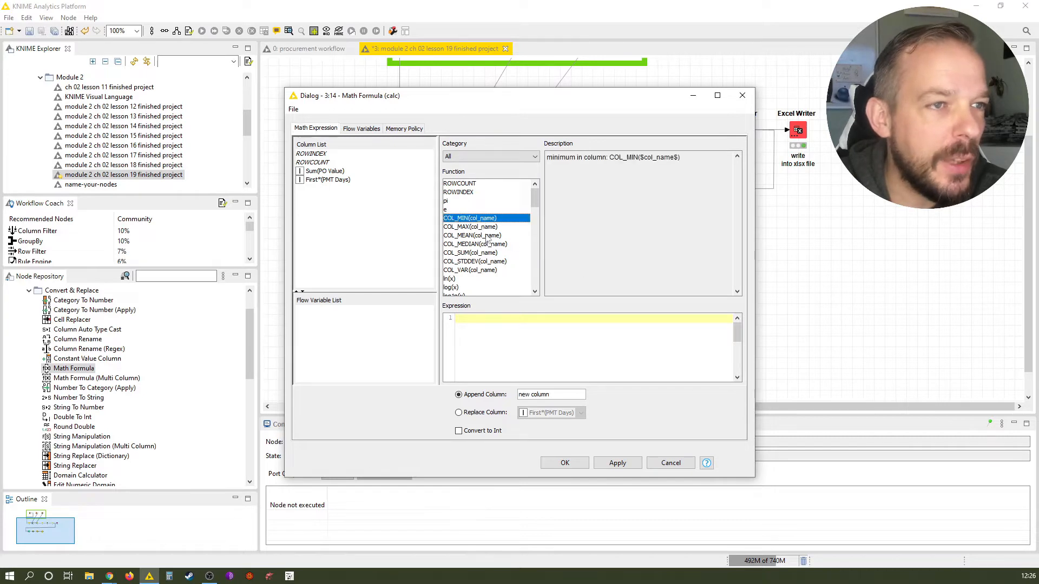
pyautogui.click(480, 262)
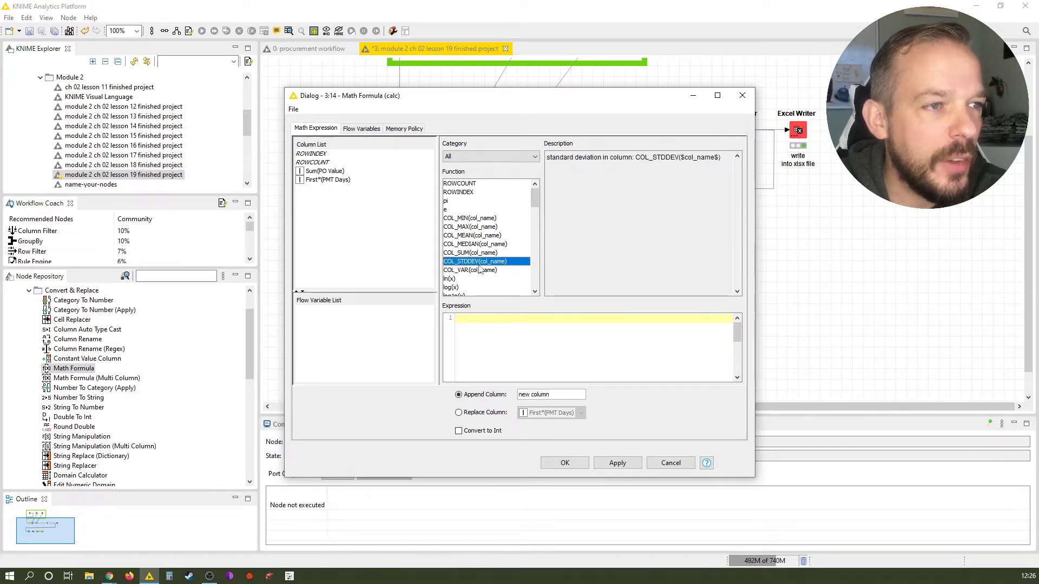
pyautogui.click(481, 269)
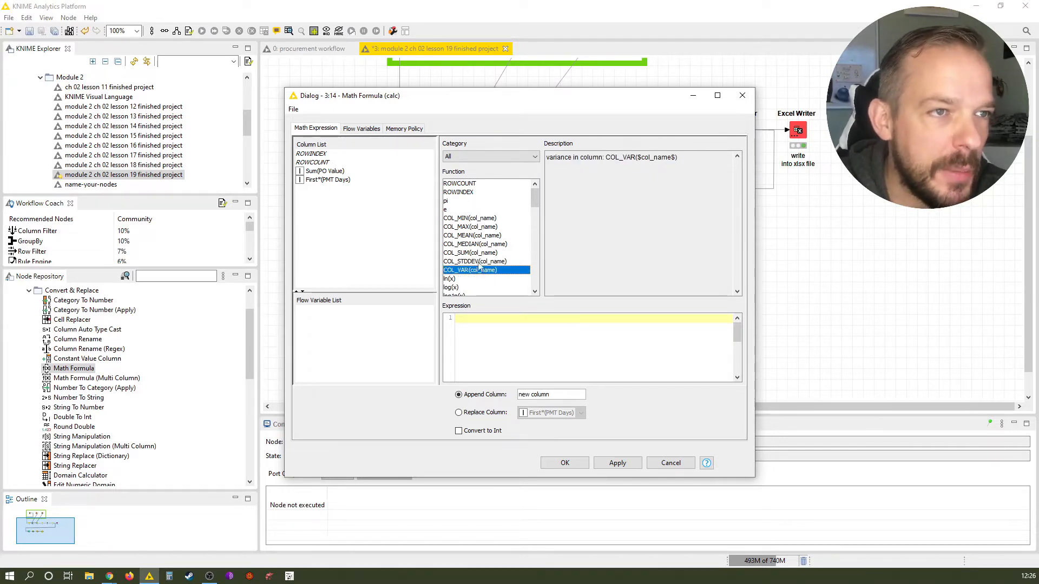
pyautogui.click(446, 185)
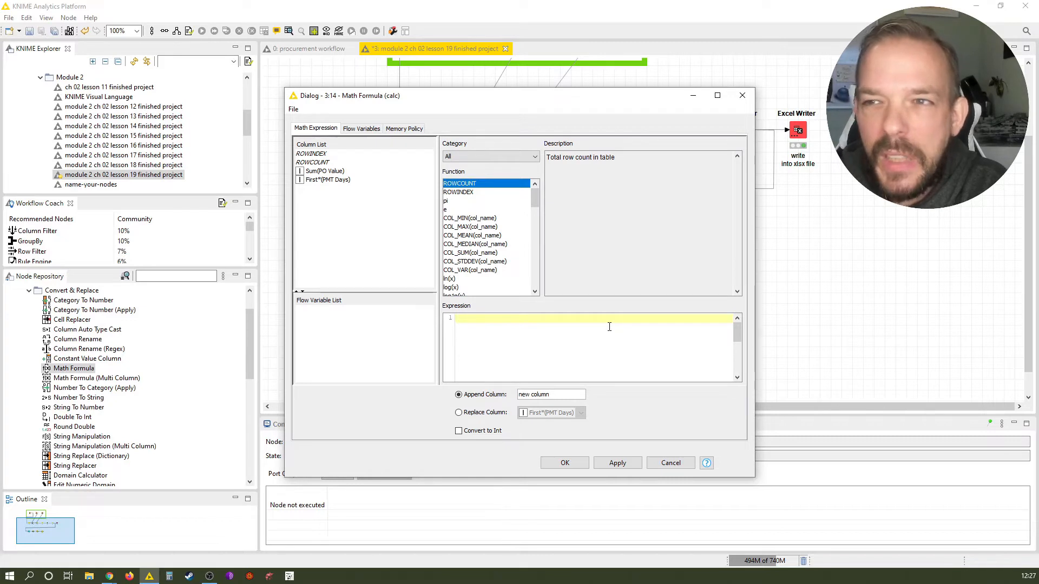
# Add the comment line "// Value / 100 * interest rate * days improvement / 360" to the expression and start a new line below it
pyautogui.write('//')
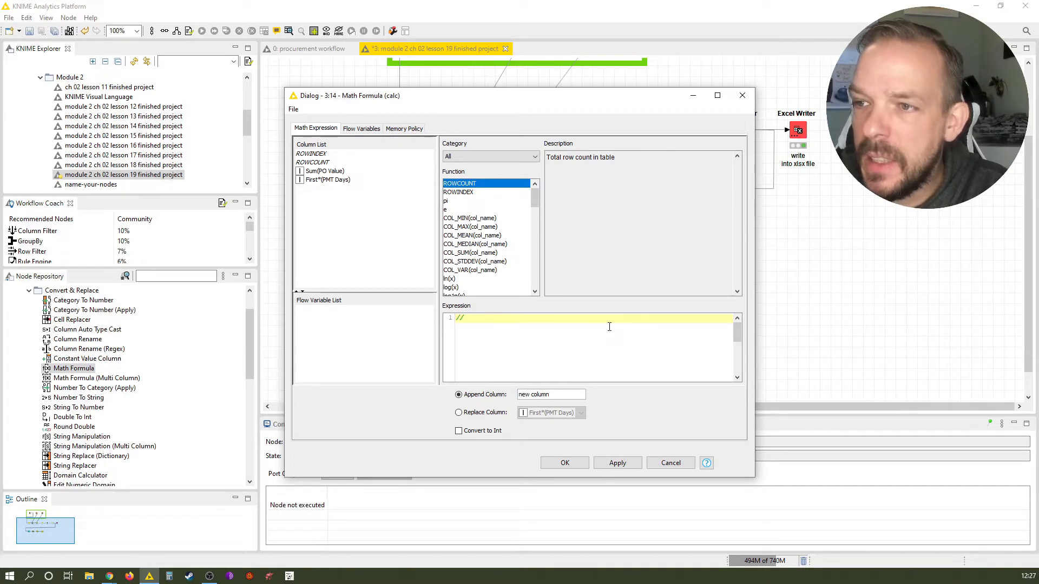
pyautogui.hotkey('alt', 'Tab')
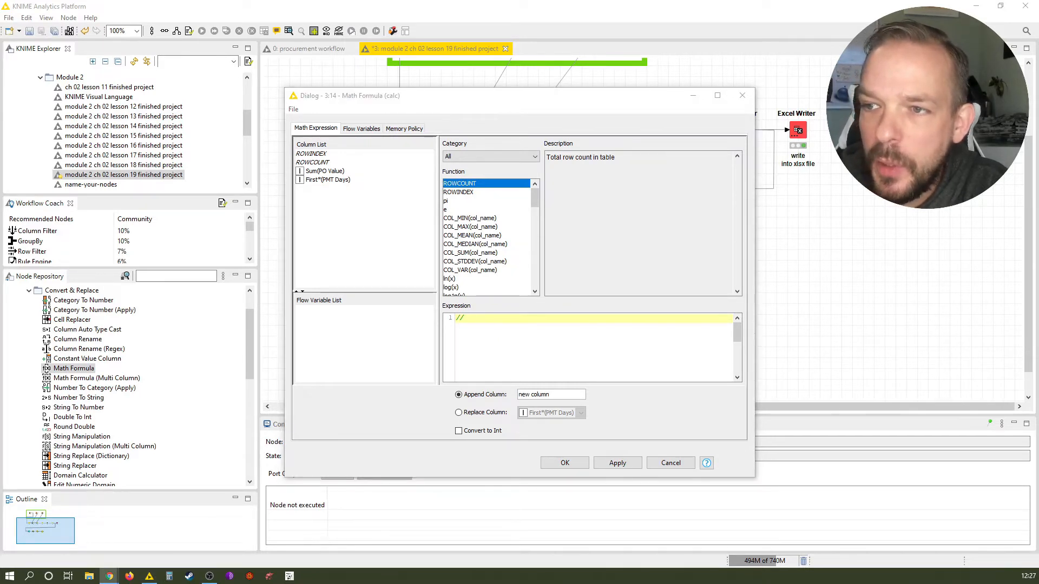
pyautogui.click(618, 321)
pyautogui.write('Value / 100 * interest rate * days improvement / 360')
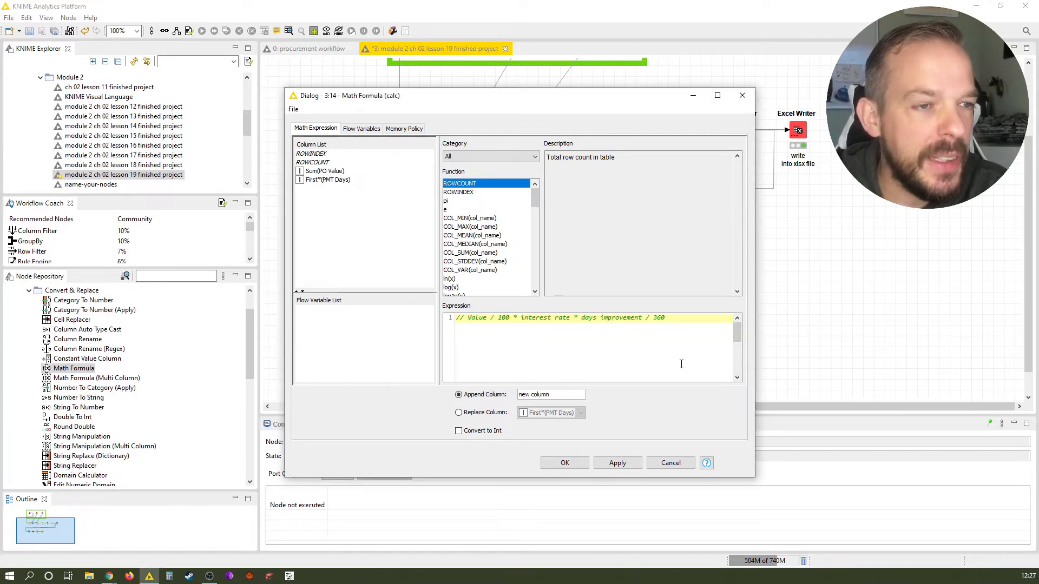
pyautogui.press('Return')
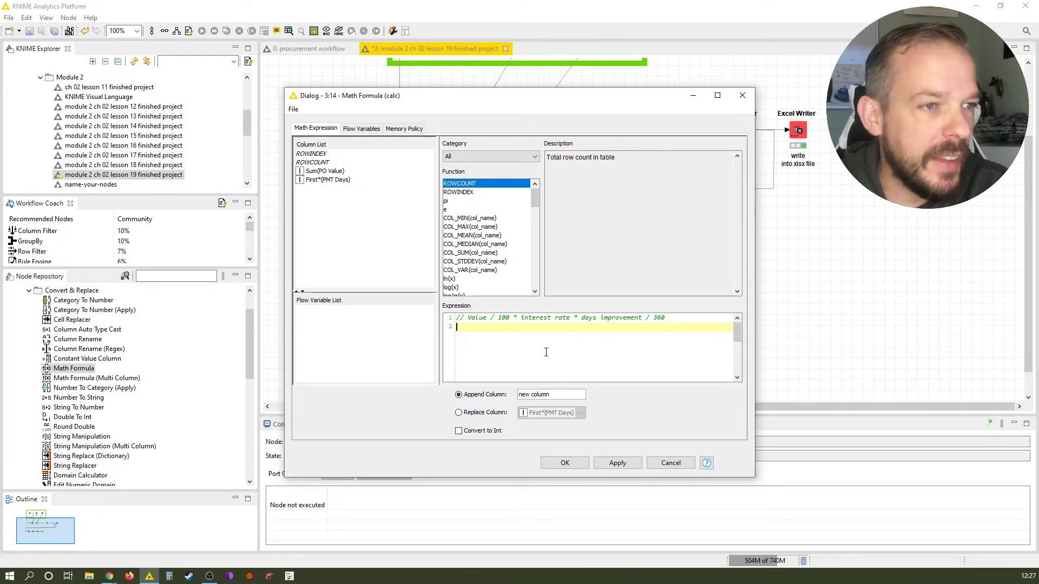
# Enter the formula $Sum(PO Value)$ / 100 * 5.5 * 60 - $First*(PMT Days)$ below the comment
pyautogui.doubleClick(325, 171)
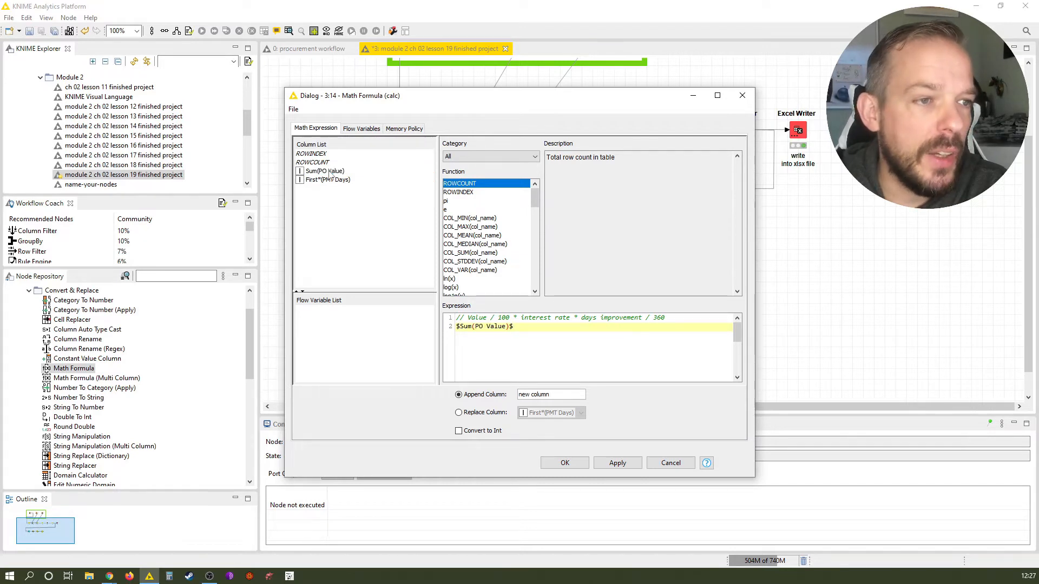
pyautogui.write('/ 100')
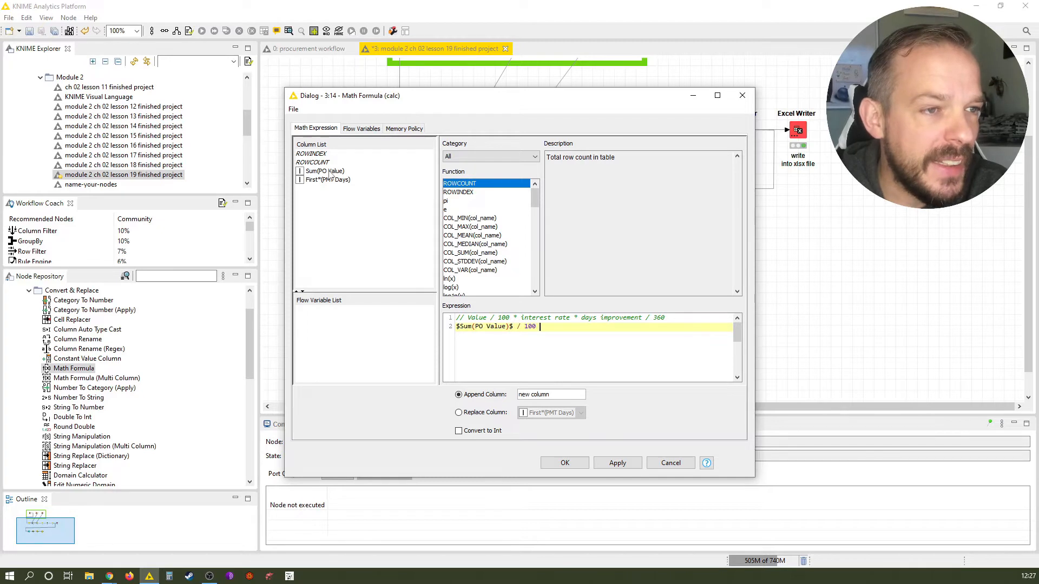
pyautogui.write(' * ')
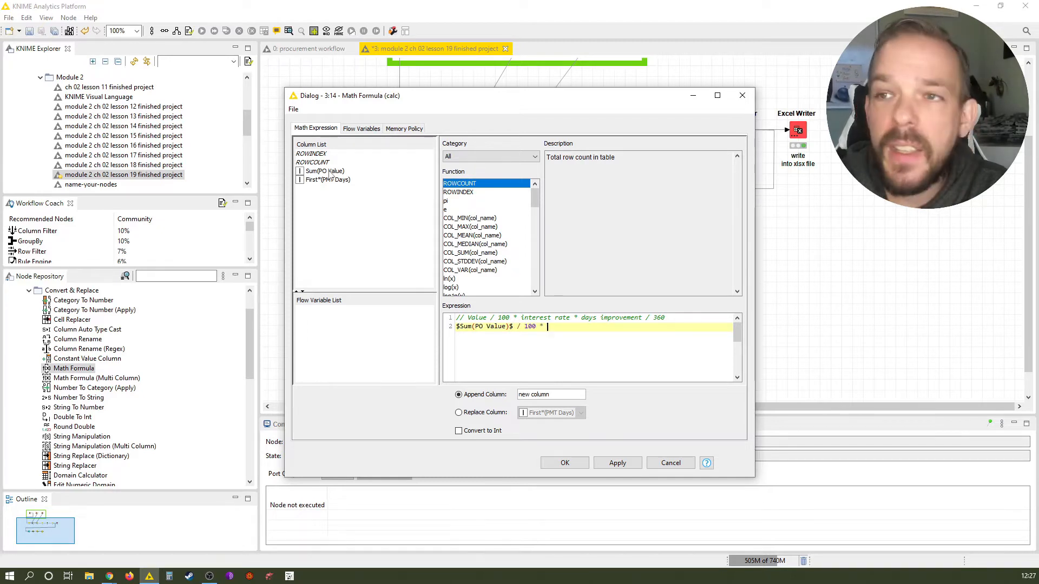
pyautogui.write('5.5')
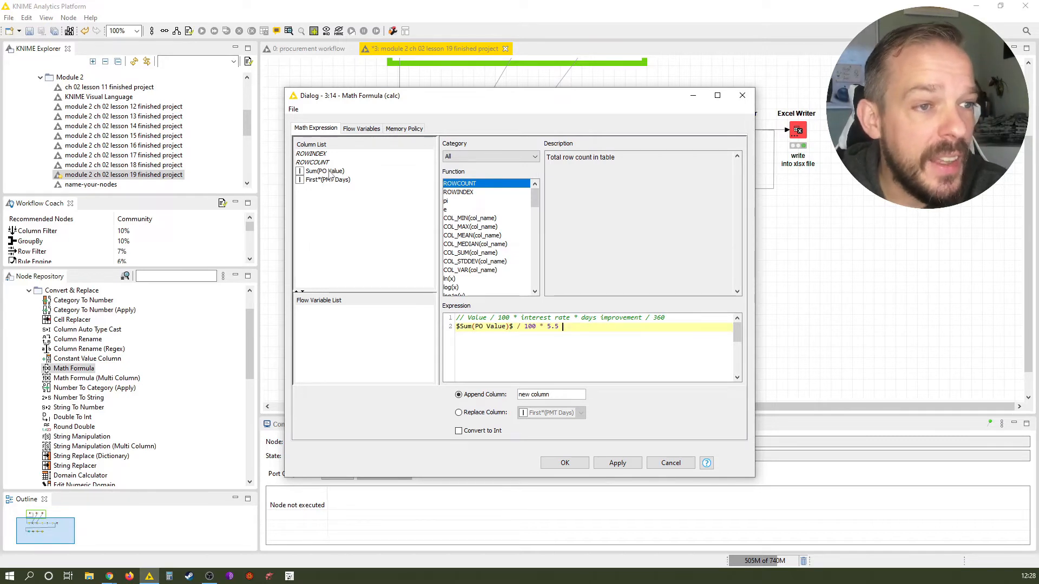
pyautogui.write('*')
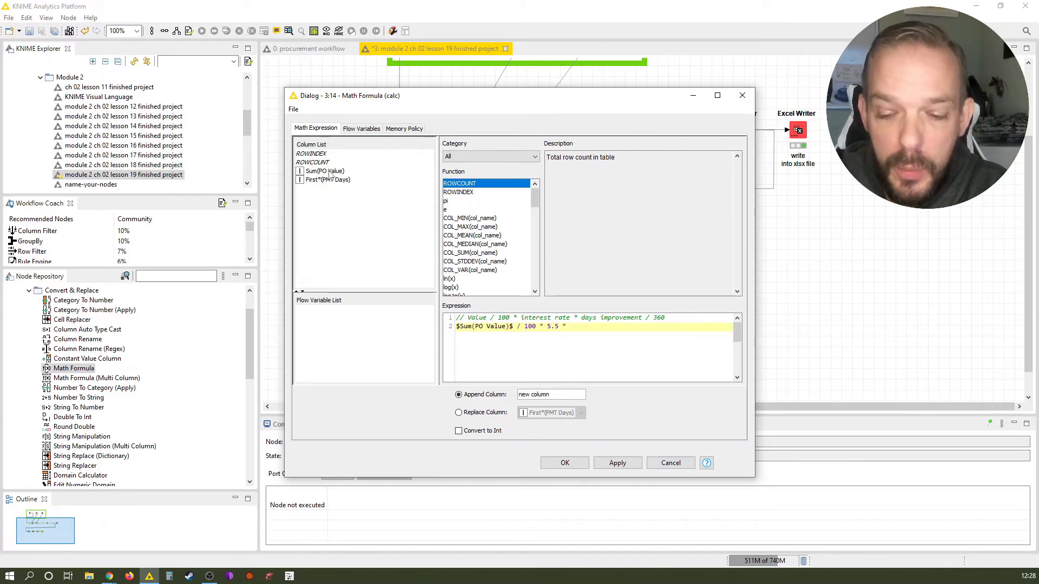
pyautogui.write('60')
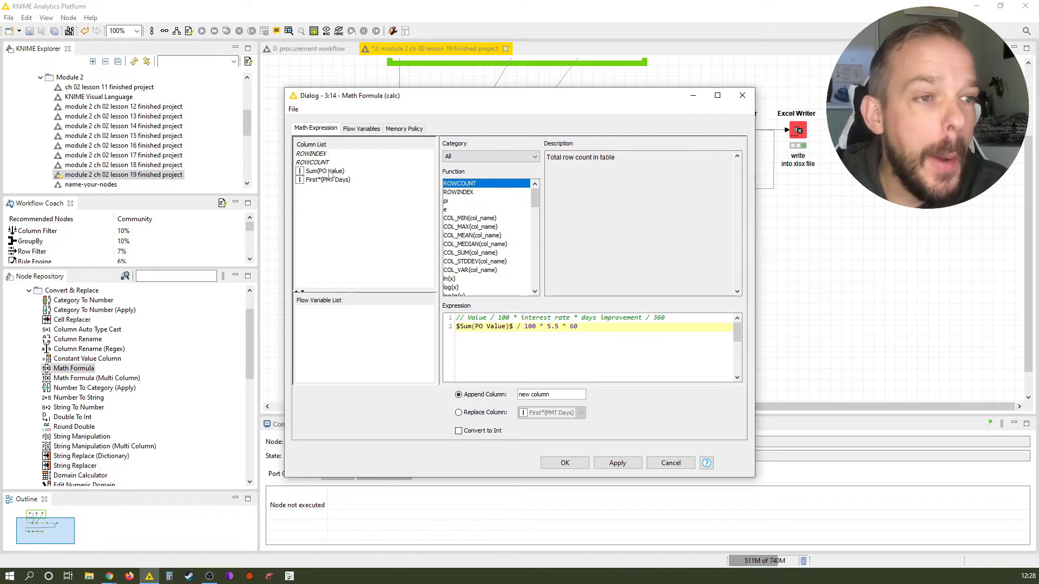
pyautogui.write(' -')
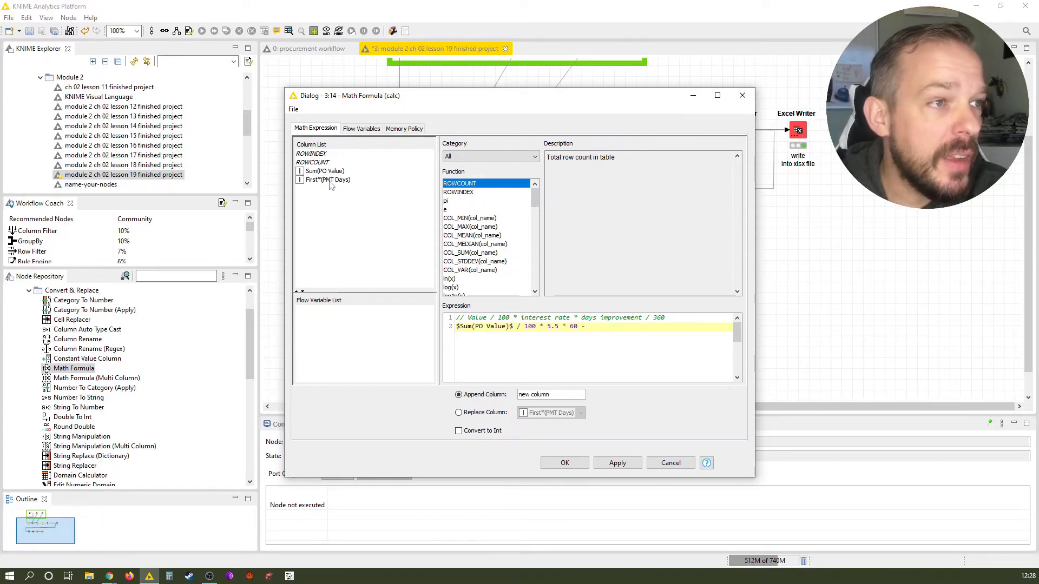
pyautogui.doubleClick(330, 180)
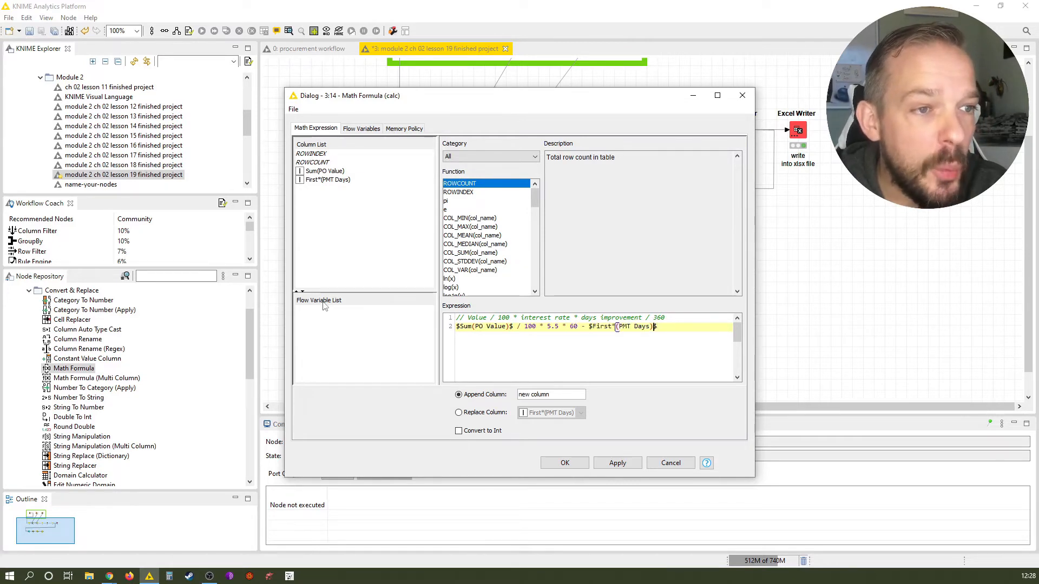
# Enclose the term 60 - $First*(PMT Days)$ of the formula in parentheses
pyautogui.press('Left')
pyautogui.press('Left')
pyautogui.press('Left')
pyautogui.press('Left')
pyautogui.press('Left')
pyautogui.press('Left')
pyautogui.press('Left')
pyautogui.press('Left')
pyautogui.press('Left')
pyautogui.press('Left')
pyautogui.press('Left')
pyautogui.press('Left')
pyautogui.press('Left')
pyautogui.press('Left')
pyautogui.press('Left')
pyautogui.press('Left')
pyautogui.press('Left')
pyautogui.press('Left')
pyautogui.press('Left')
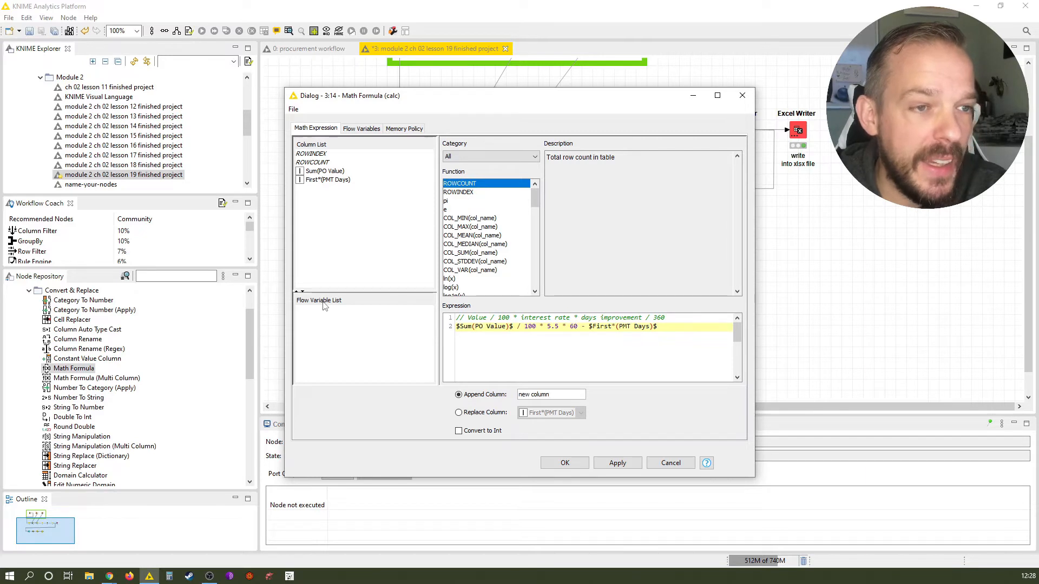
pyautogui.write('(')
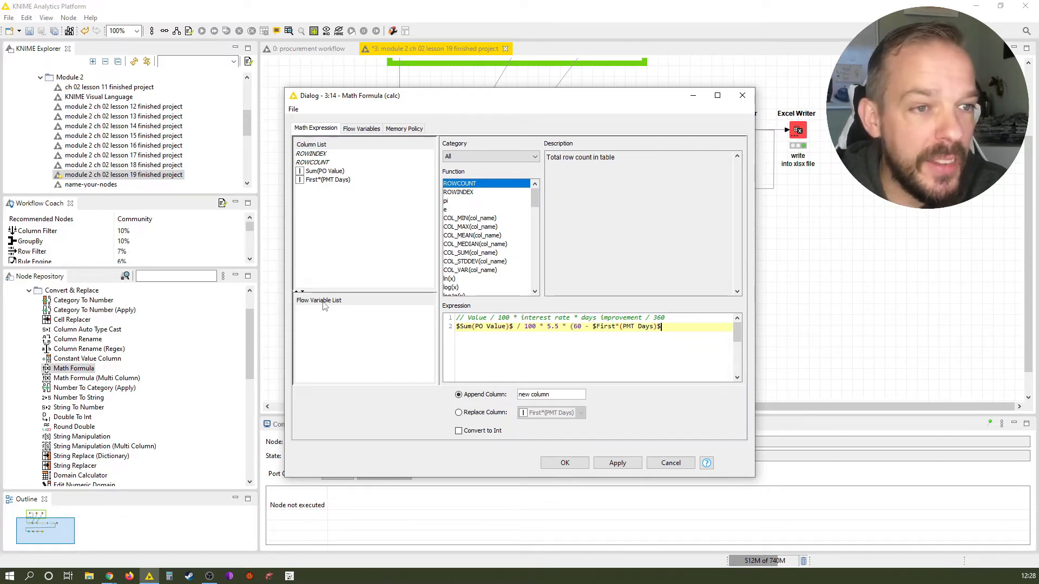
pyautogui.press('End')
pyautogui.write(')')
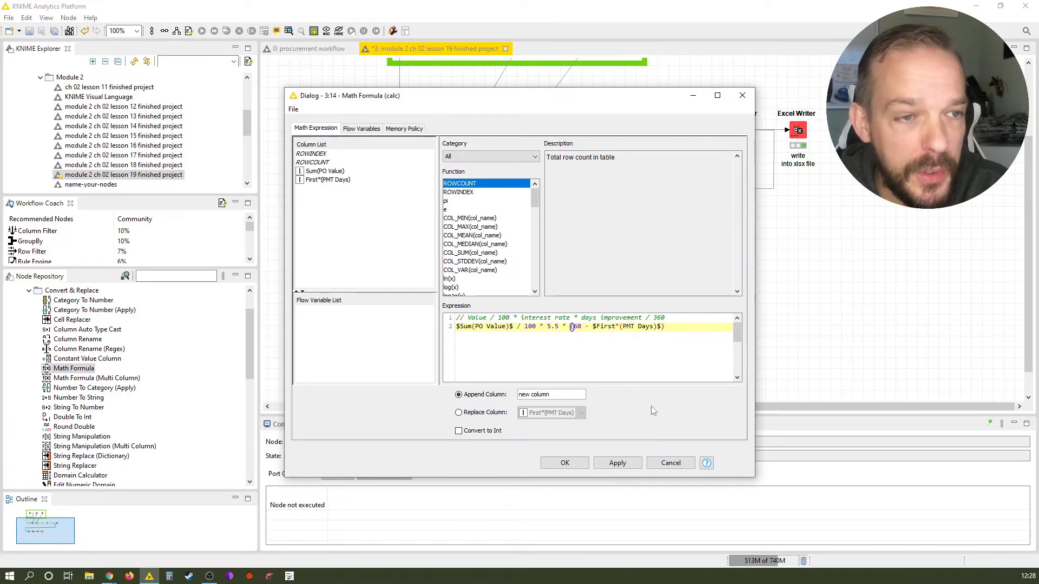
# Complete the formula by appending / 360 after the parenthesized term and look through the list of available functions
pyautogui.write('/ 360')
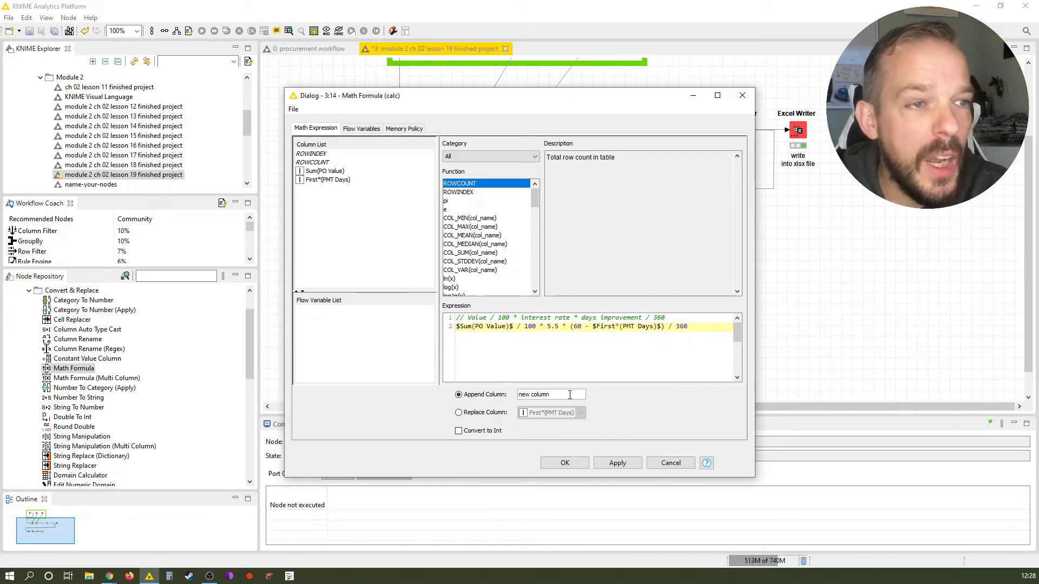
pyautogui.moveTo(537, 198); pyautogui.dragTo(534, 218)
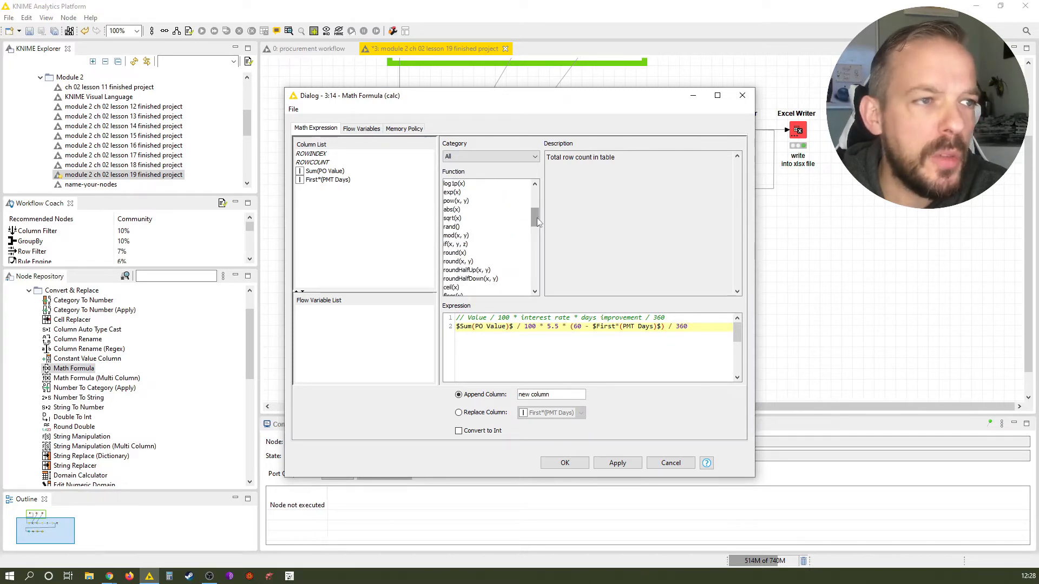
pyautogui.moveTo(533, 218)
pyautogui.mouseDown()
pyautogui.moveTo(537, 208)
pyautogui.moveTo(536, 220)
pyautogui.mouseUp()
pyautogui.click(714, 329)
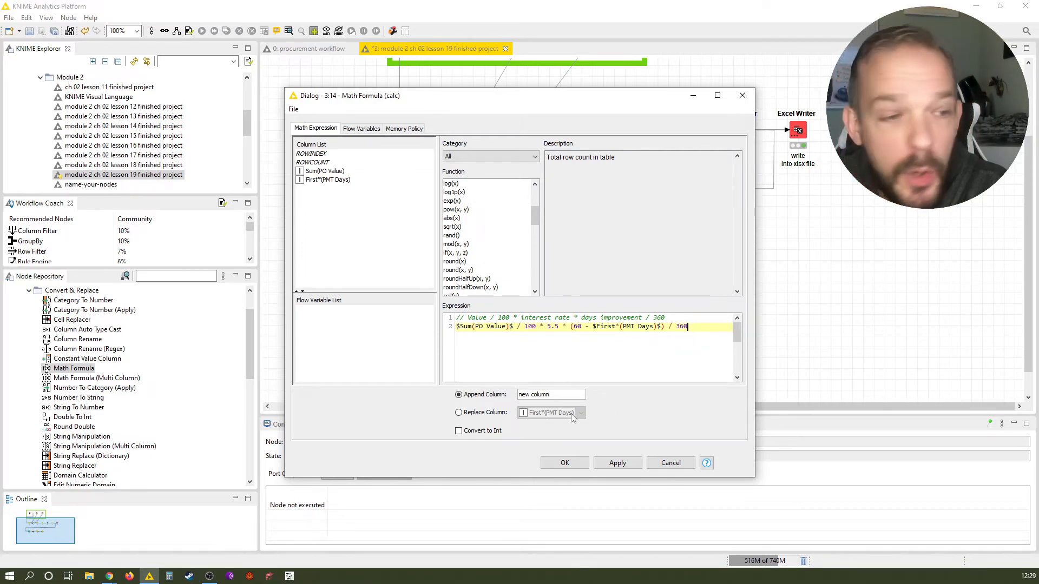
# Name the appended column "Cash Flow Improvement" and execute the configured Math Formula node
pyautogui.moveTo(557, 394); pyautogui.dragTo(453, 381)
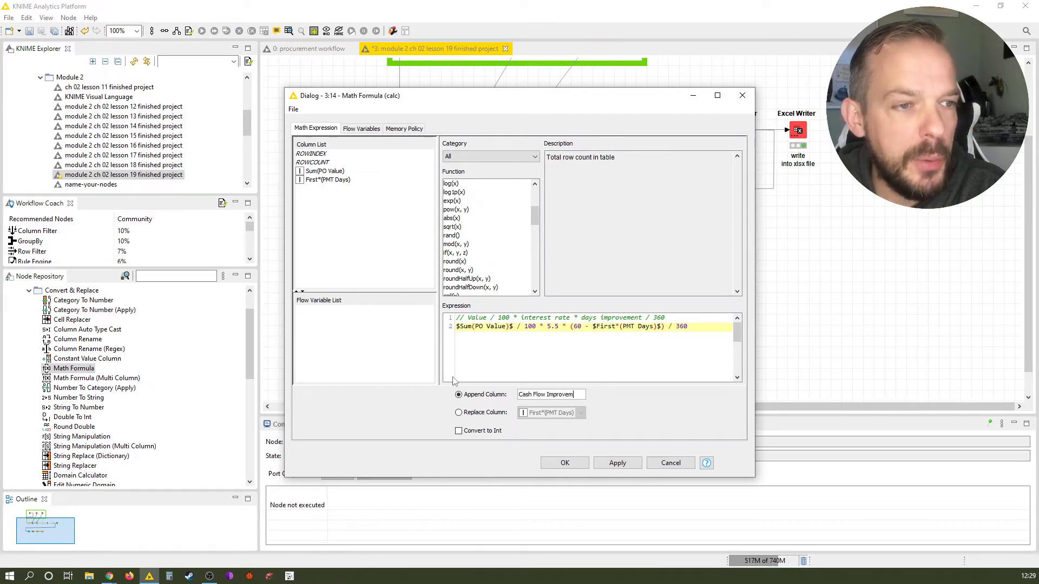
pyautogui.click(564, 463)
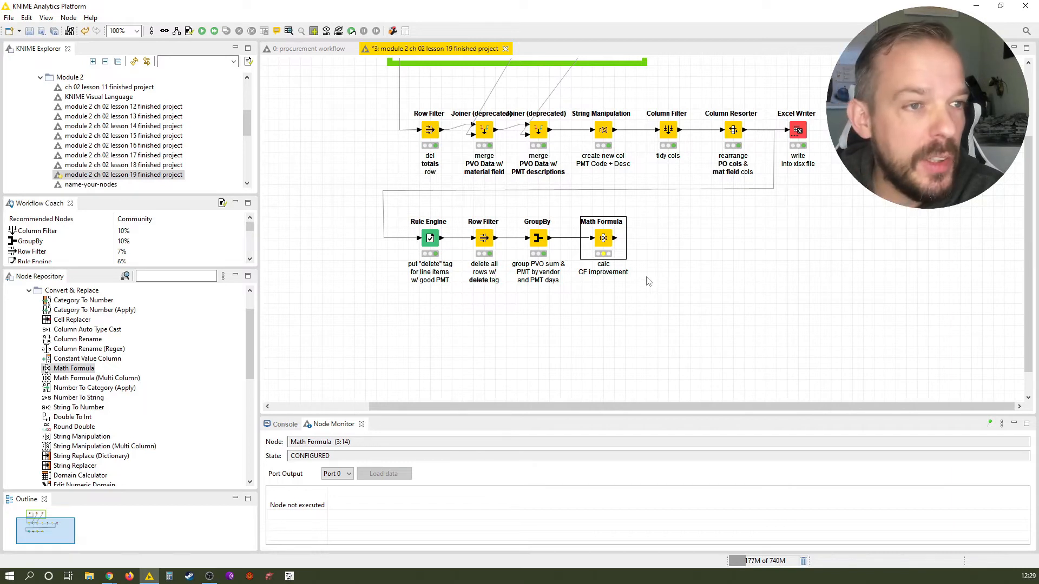
pyautogui.press('F7')
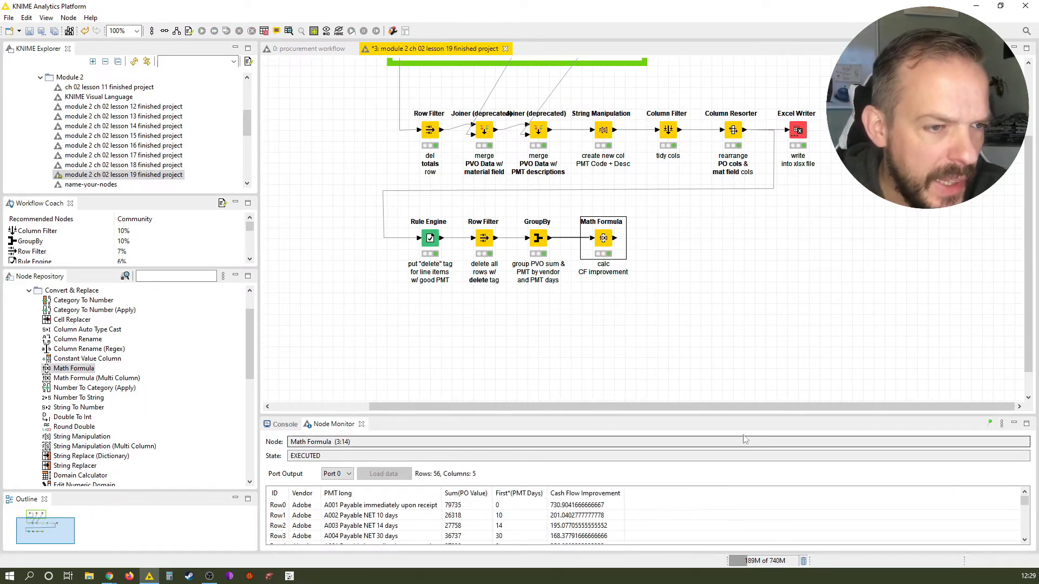
# Open the Math Formula node's output table and widen the Cash Flow Improvement column to show its full name
pyautogui.rightClick(606, 245)
pyautogui.click(642, 493)
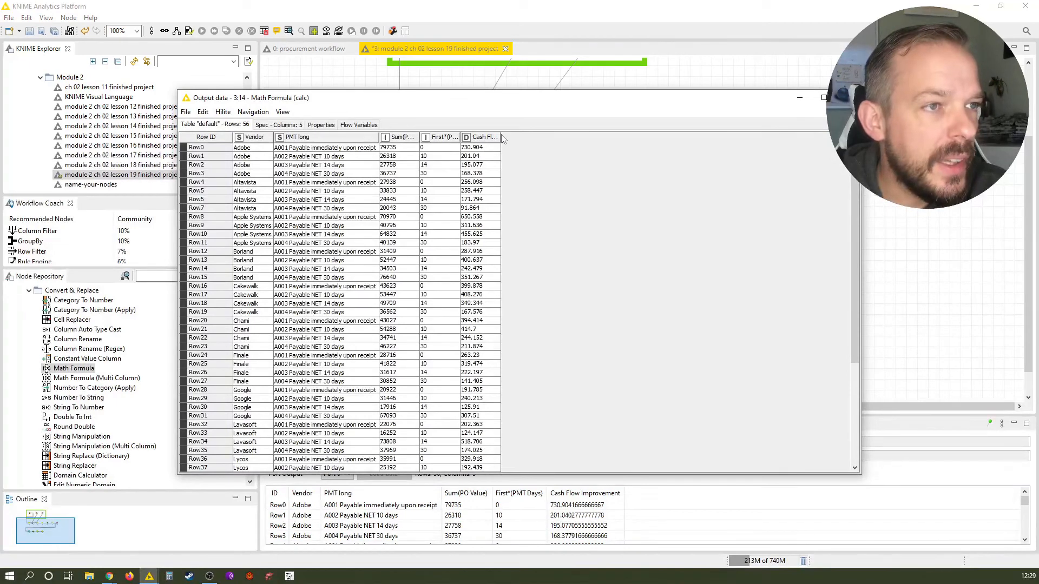
pyautogui.moveTo(500, 137); pyautogui.dragTo(599, 140)
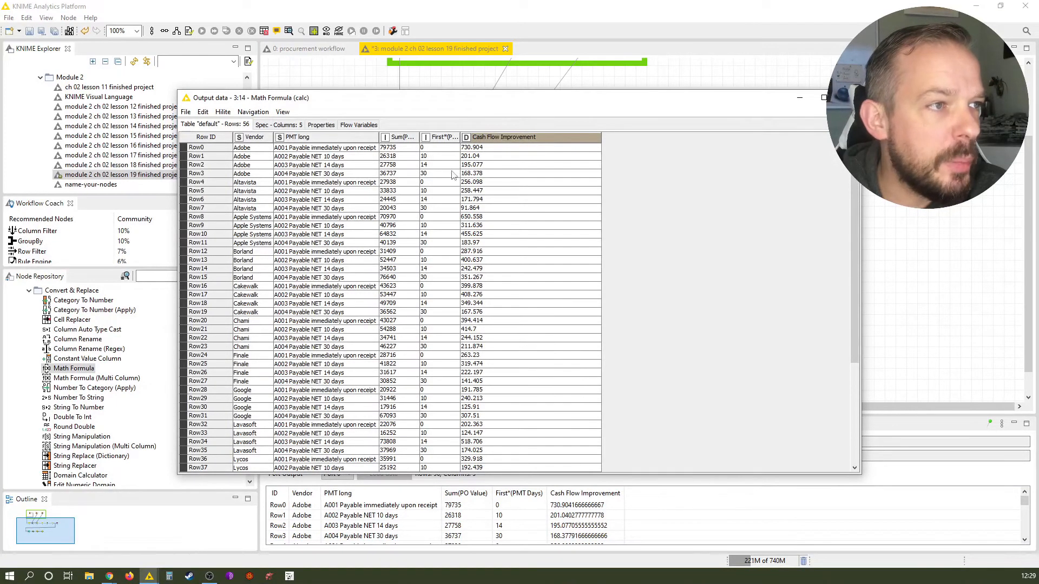